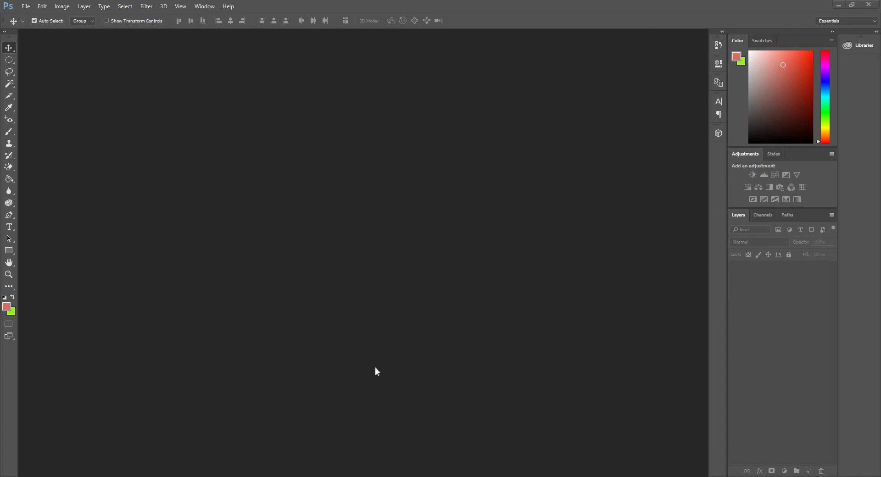
# - Open selective-focus-photography-of-a-person-wearing-blue-hijab-3264974.jpg from the Pictures folder
pyautogui.click(26, 6)
pyautogui.click(36, 26)
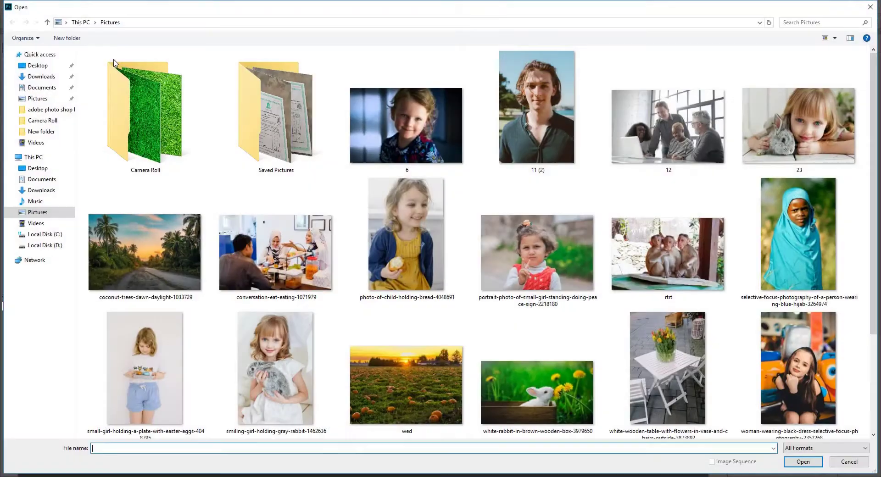
pyautogui.doubleClick(810, 225)
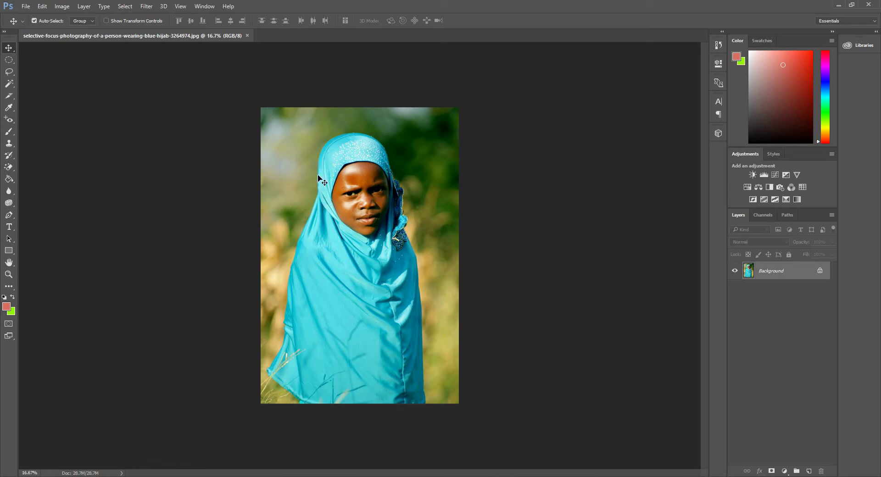
# - Activate the standard Pen Tool in Path mode from the pen flyout
pyautogui.press('p')
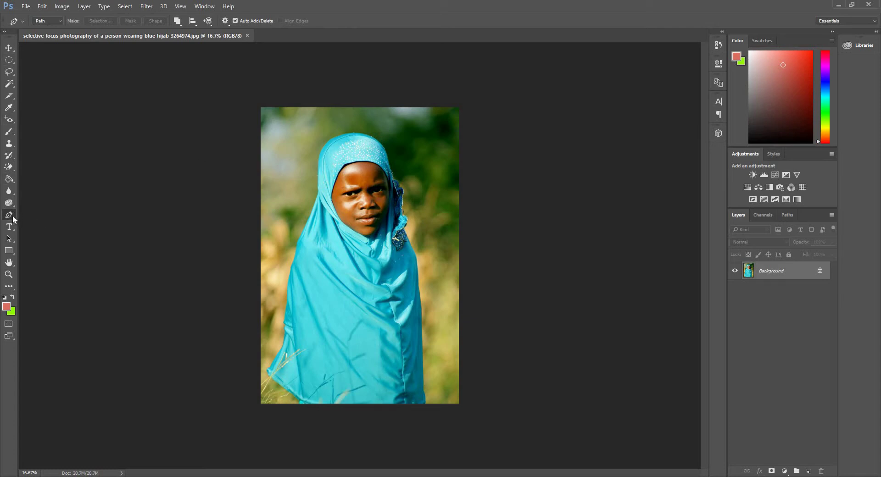
pyautogui.rightClick(8, 219)
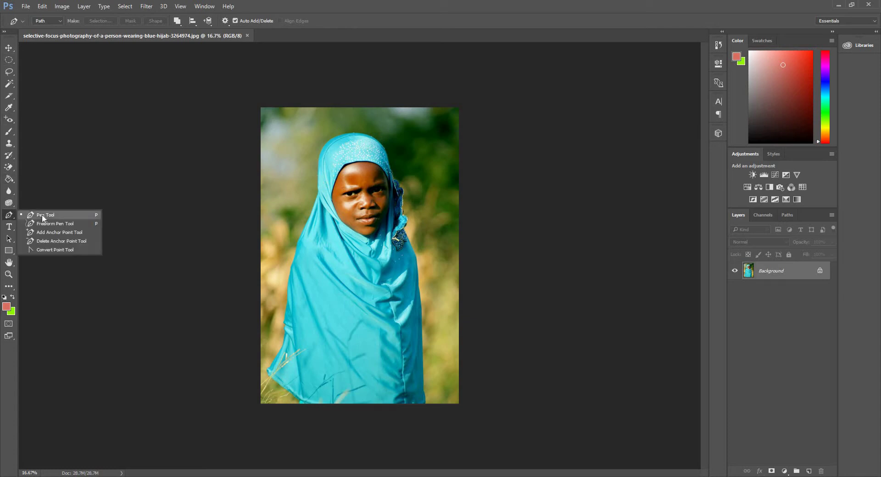
pyautogui.click(42, 218)
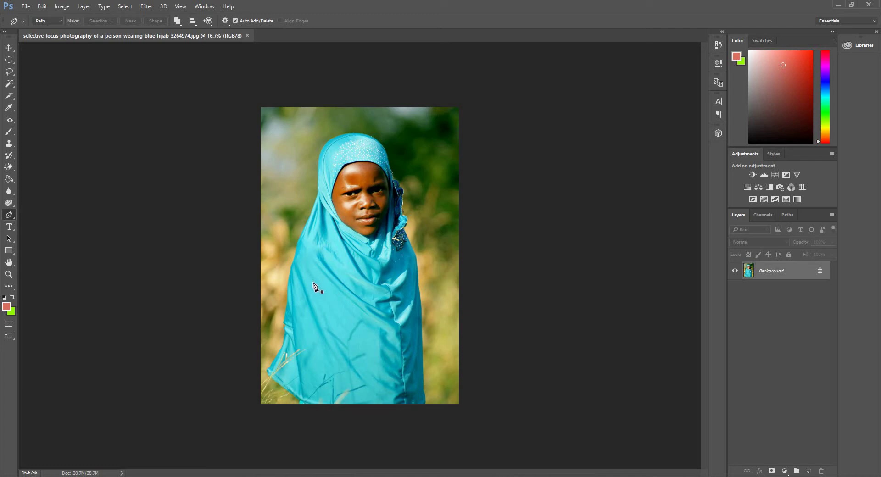
# - Place anchors from the image's bottom edge up the hijab's left side to the top of the head
pyautogui.click(299, 403)
pyautogui.click(267, 373)
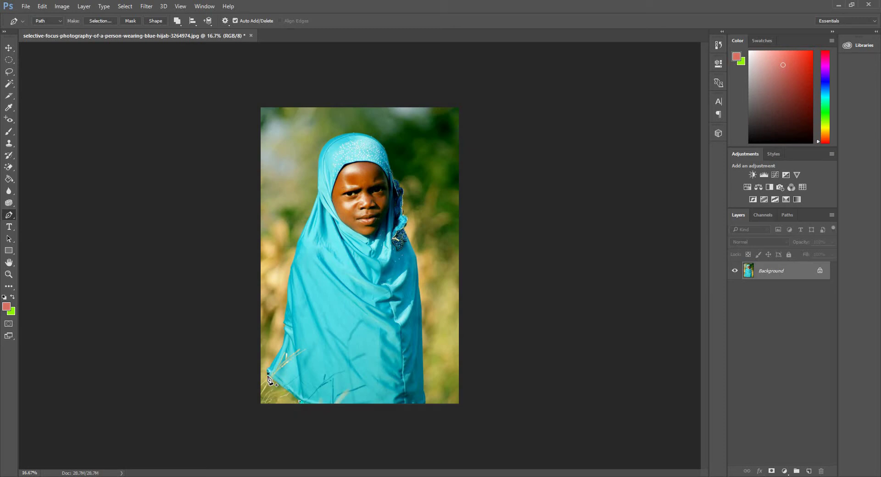
pyautogui.click(280, 352)
pyautogui.click(284, 338)
pyautogui.click(285, 312)
pyautogui.click(293, 260)
pyautogui.click(299, 239)
pyautogui.click(309, 217)
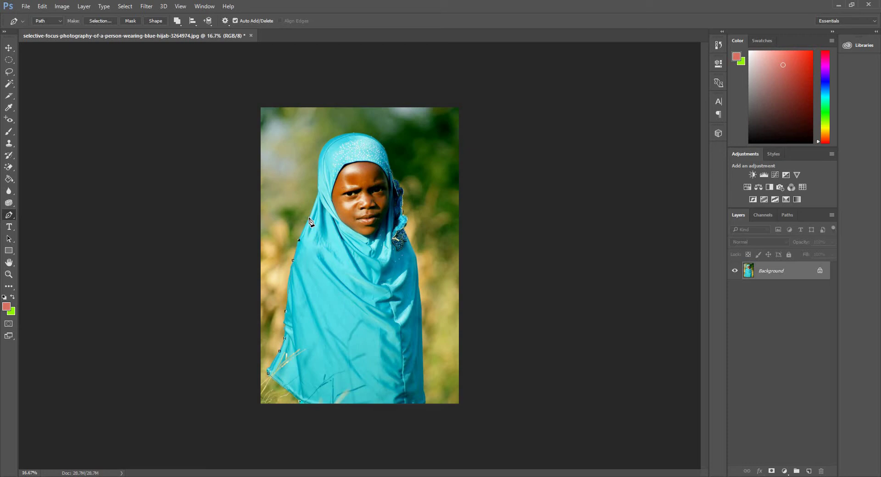
pyautogui.click(317, 192)
pyautogui.click(322, 152)
pyautogui.click(356, 132)
# - Continue anchors down the hijab's right edge to its bottom right corner
pyautogui.click(388, 158)
pyautogui.click(394, 178)
pyautogui.click(403, 192)
pyautogui.click(402, 207)
pyautogui.click(405, 228)
pyautogui.click(415, 251)
pyautogui.click(419, 290)
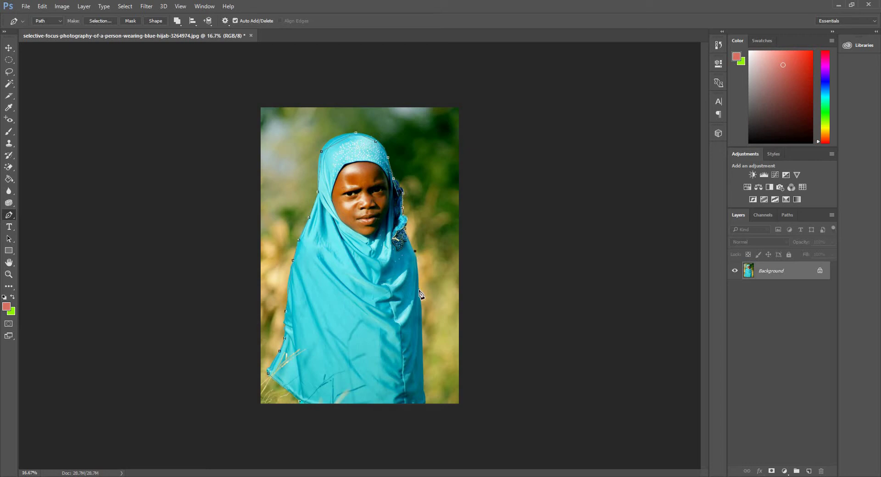
pyautogui.click(423, 333)
pyautogui.click(423, 352)
pyautogui.click(423, 381)
pyautogui.click(426, 405)
# - Close the path at its start anchor, delete one head anchor, and add two new anchors
pyautogui.click(300, 403)
pyautogui.click(322, 151)
pyautogui.click(417, 270)
pyautogui.click(335, 165)
# - Zoom in, delete a head anchor and add one on the top-left head segment
pyautogui.hotkey('ctrl', '+')
pyautogui.scroll(3, 339, 160)
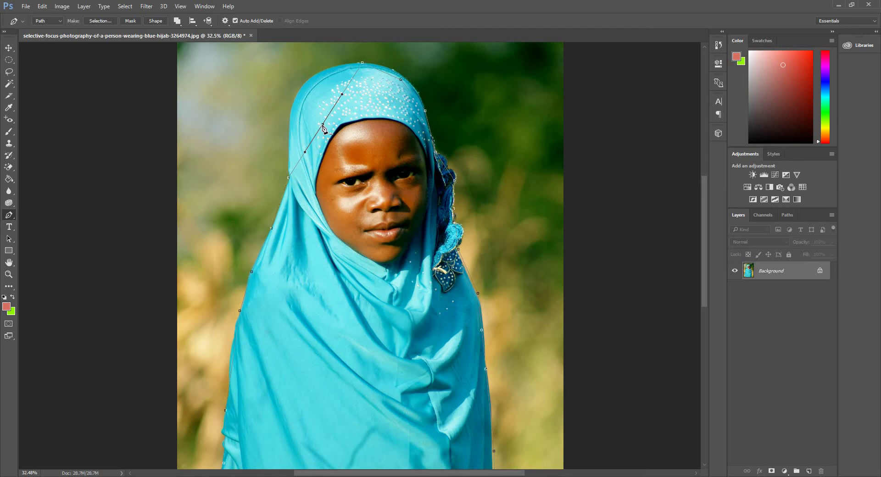
pyautogui.click(323, 125)
pyautogui.click(325, 122)
# - Delete and restore a left-side anchor, add one atop the head, then pick Path Selection Tool
pyautogui.click(271, 228)
pyautogui.click(272, 227)
pyautogui.click(344, 91)
pyautogui.click(12, 245)
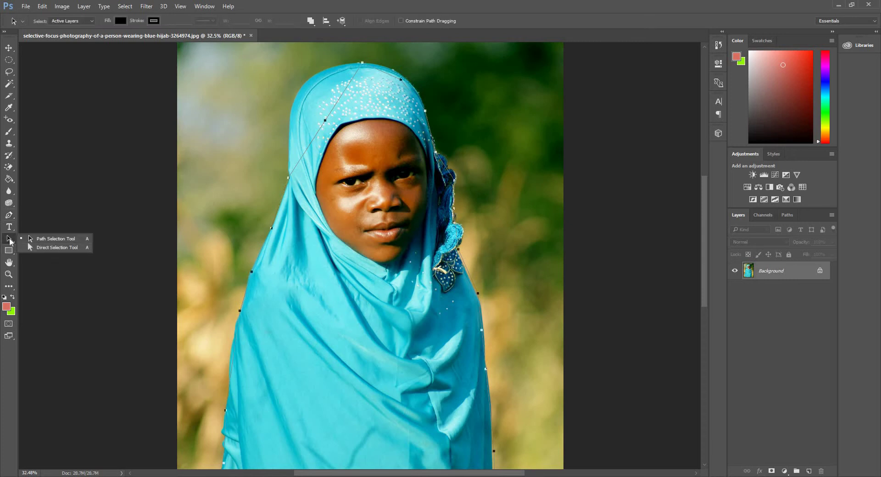
# - Back on the Pen tool, move a head anchor up and left, then deselect the path
pyautogui.click(12, 248)
pyautogui.click(9, 215)
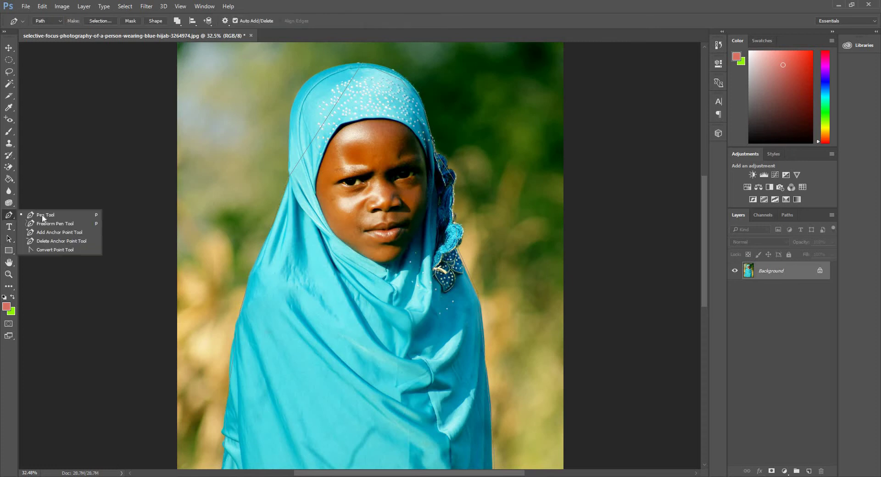
pyautogui.click(46, 214)
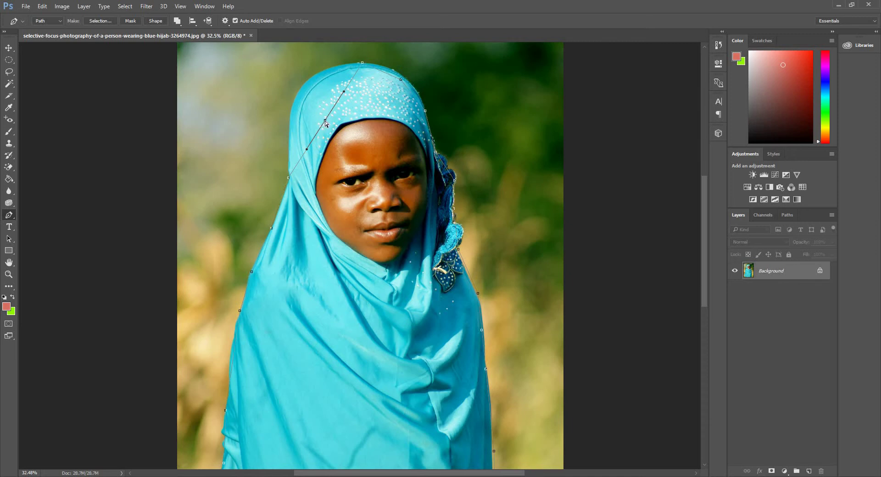
pyautogui.moveTo(325, 122); pyautogui.dragTo(300, 91)
pyautogui.rightClick(10, 216)
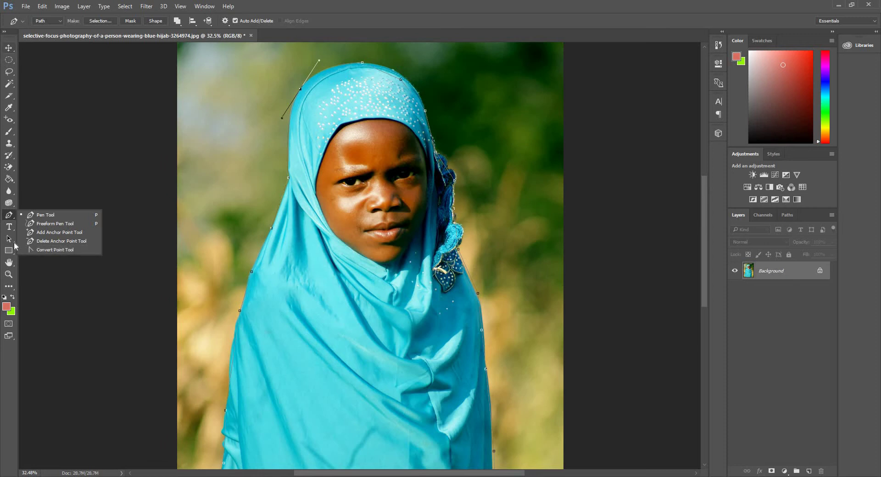
pyautogui.click(48, 216)
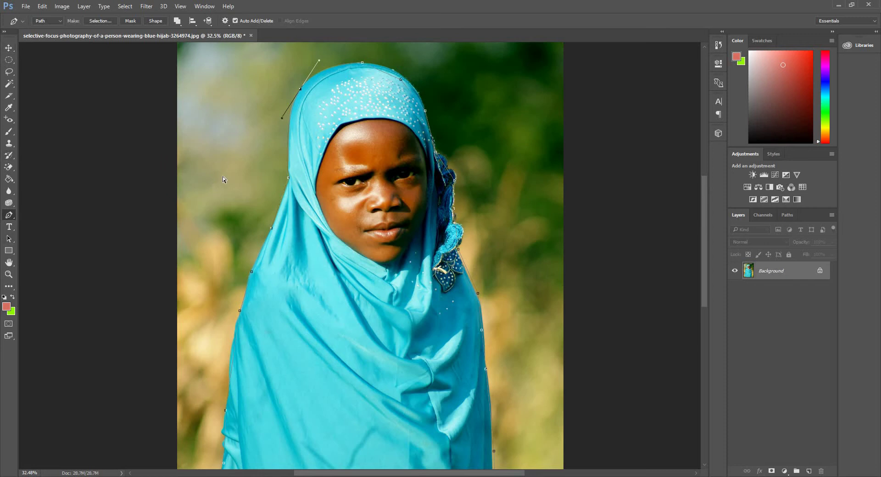
pyautogui.press('Escape')
# - Reselect the hijab outline and zoom in so the top of the hijab fills the view
pyautogui.keyDown('ctrl'); pyautogui.click(397, 75); pyautogui.keyUp('ctrl')
pyautogui.scroll(1, 398, 75)
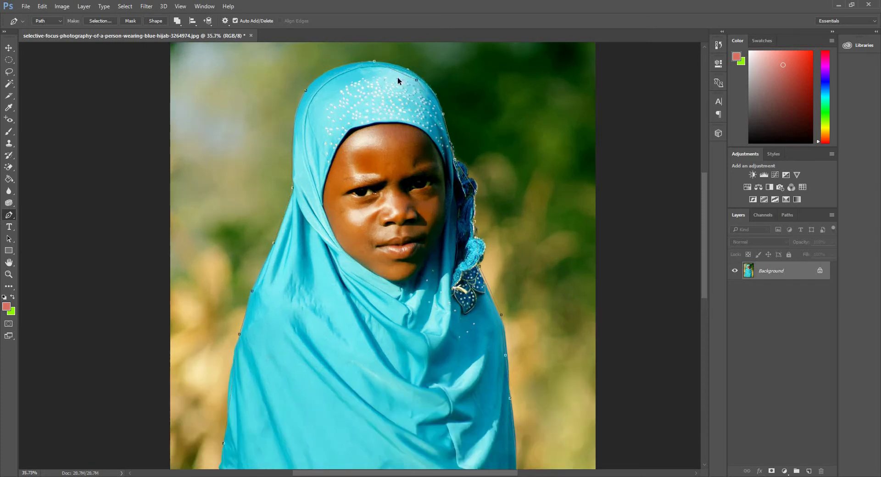
pyautogui.scroll(3, 288, 102)
pyautogui.scroll(3, 289, 98)
pyautogui.scroll(2, 345, 103)
pyautogui.scroll(2, 373, 107)
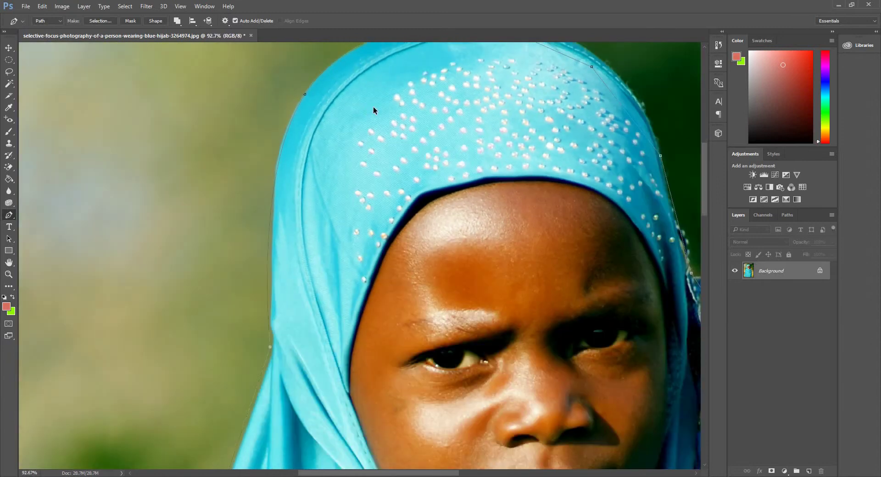
pyautogui.scroll(-1, 404, 98)
pyautogui.scroll(-2, 363, 181)
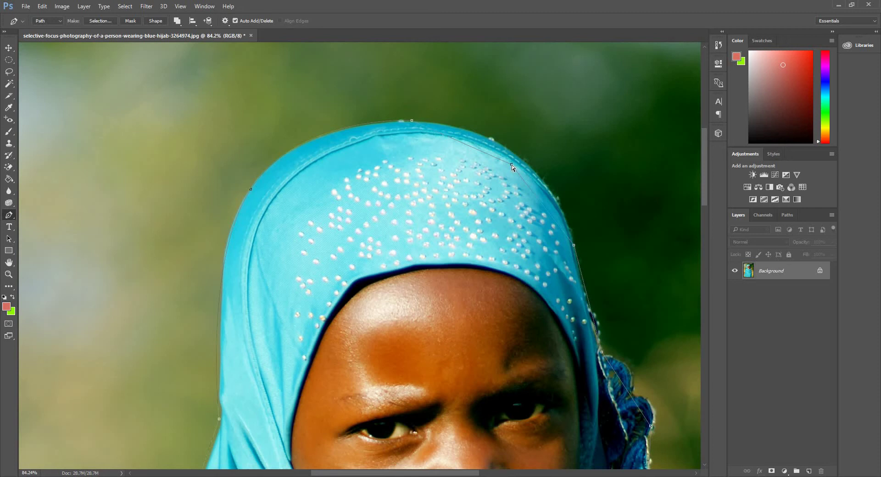
# - Nudge a top anchor onto the hijab edge, add an anchor on the top curve, and pull it up
pyautogui.moveTo(512, 164); pyautogui.dragTo(519, 157)
pyautogui.click(467, 142)
pyautogui.moveTo(467, 139); pyautogui.dragTo(470, 134)
# - With the standard Pen, pull curve handles from a right-edge anchor and curve the top edge
pyautogui.rightClick(13, 217)
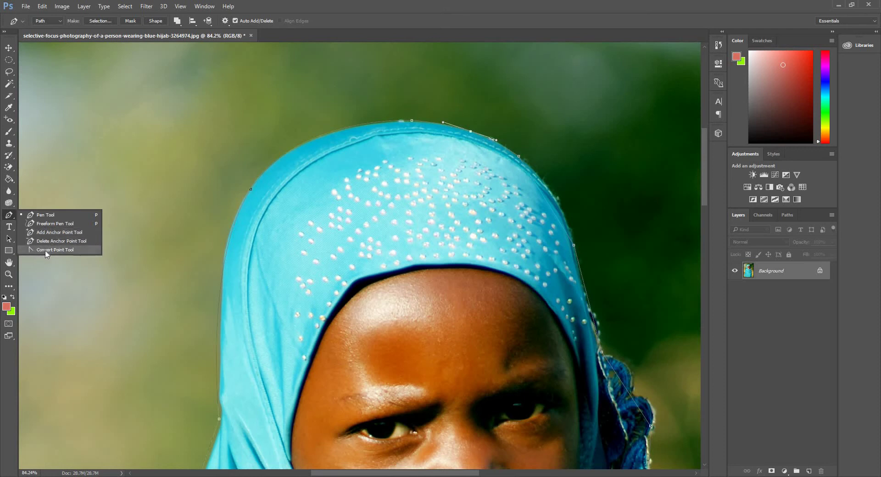
pyautogui.click(46, 215)
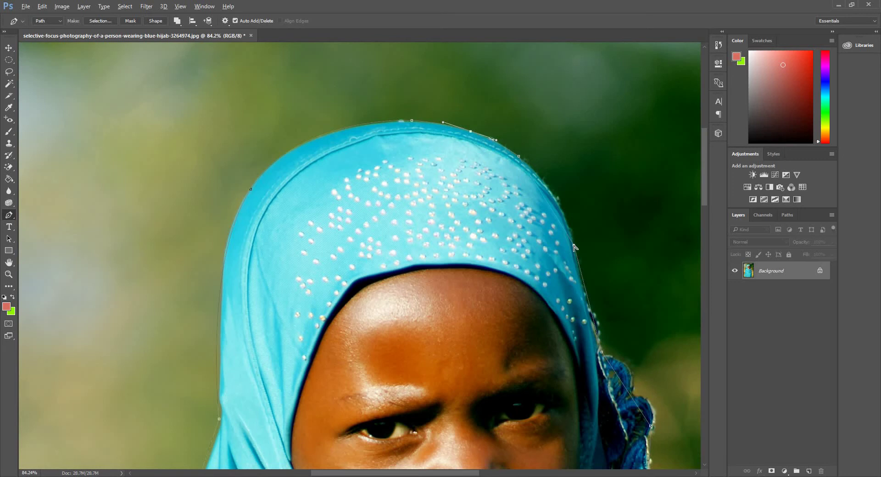
pyautogui.moveTo(574, 247)
pyautogui.mouseDown()
pyautogui.moveTo(606, 326)
pyautogui.moveTo(597, 317)
pyautogui.moveTo(591, 324)
pyautogui.mouseUp()
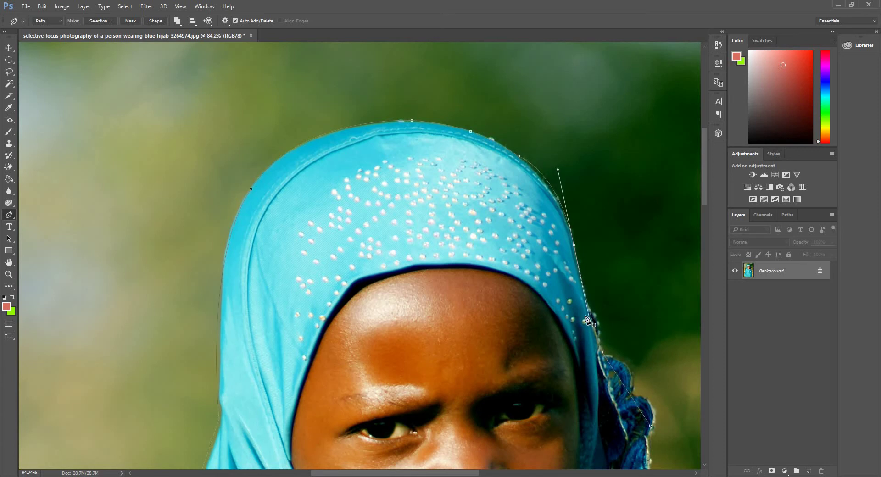
pyautogui.keyDown('ctrl'); pyautogui.click(519, 158); pyautogui.keyUp('ctrl')
pyautogui.moveTo(519, 158)
pyautogui.mouseDown()
pyautogui.moveTo(528, 178)
pyautogui.moveTo(536, 170)
pyautogui.mouseUp()
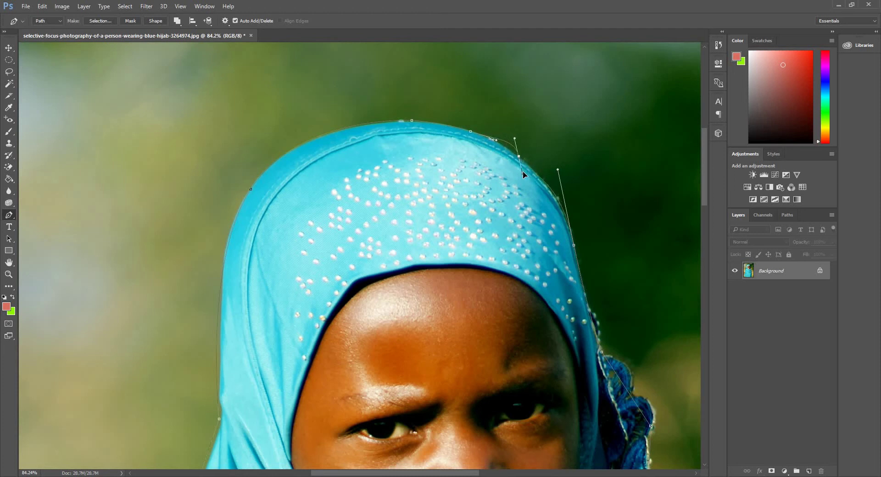
# - Add an anchor splitting the top curve, then curve the path along the hijab's right edge
pyautogui.click(547, 178)
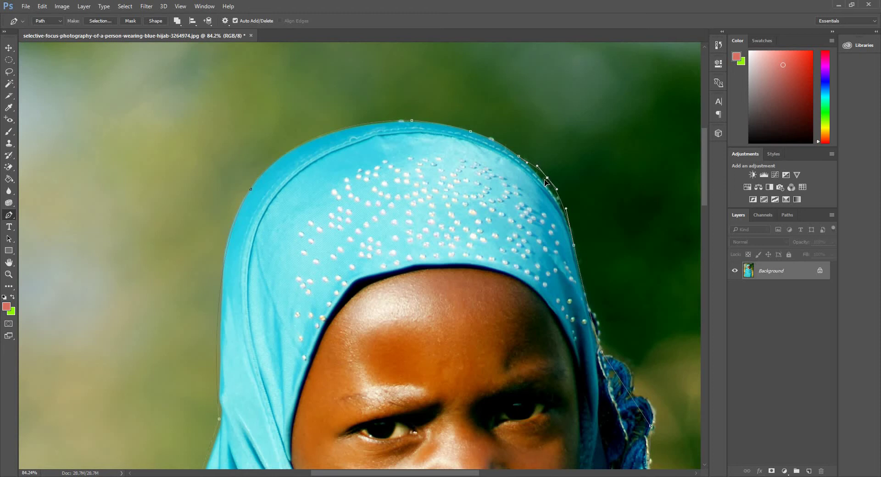
pyautogui.moveTo(548, 178); pyautogui.dragTo(544, 180)
pyautogui.moveTo(585, 351)
pyautogui.mouseDown()
pyautogui.moveTo(523, 191)
pyautogui.moveTo(528, 275)
pyautogui.mouseUp()
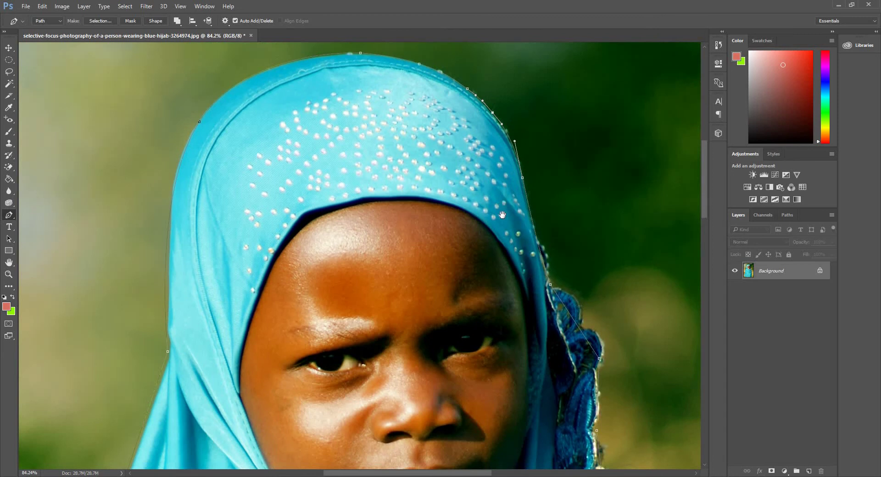
pyautogui.moveTo(502, 213); pyautogui.dragTo(493, 259)
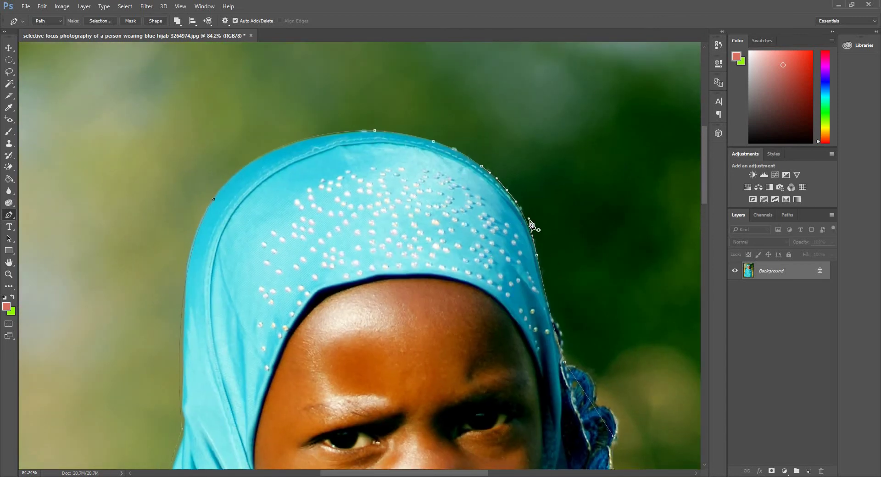
pyautogui.moveTo(530, 221)
pyautogui.mouseDown()
pyautogui.moveTo(580, 146)
pyautogui.moveTo(630, 203)
pyautogui.moveTo(623, 158)
pyautogui.mouseUp()
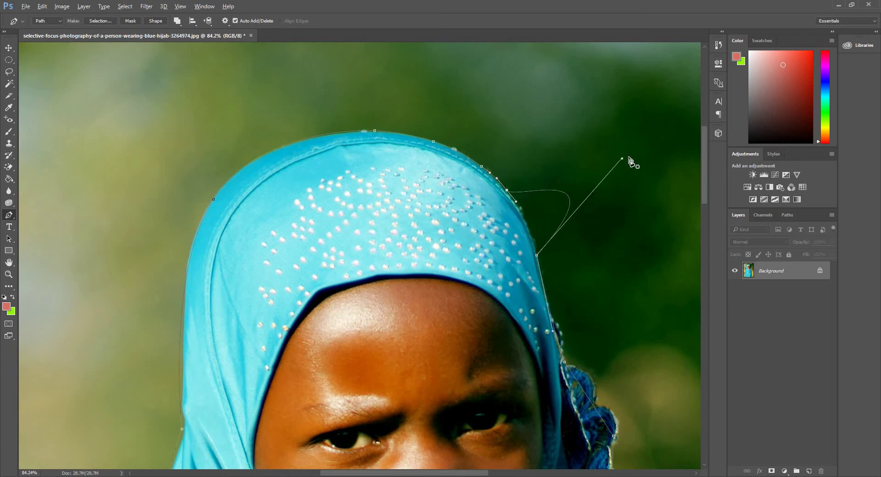
# - Fix the stray anchor and its handles, then close the path on its starting anchor
pyautogui.moveTo(641, 220); pyautogui.dragTo(596, 159)
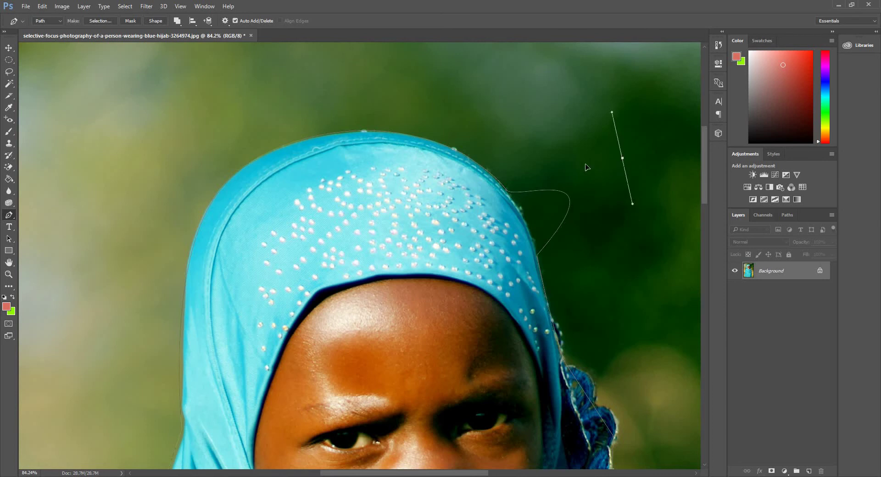
pyautogui.click(537, 256)
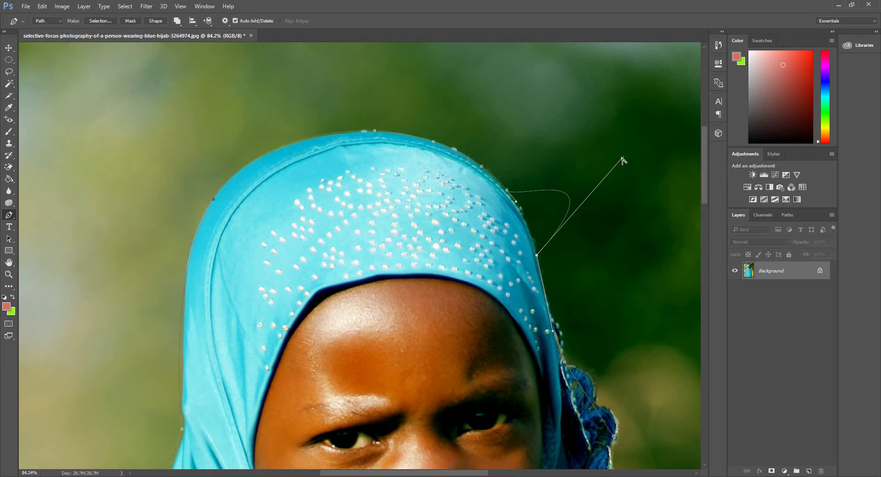
pyautogui.moveTo(623, 158); pyautogui.dragTo(603, 180)
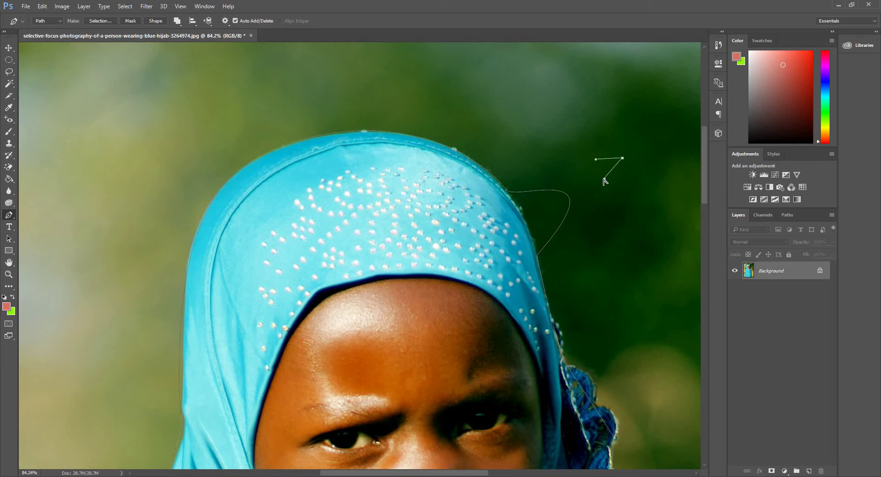
pyautogui.keyDown('alt'); pyautogui.click(623, 158); pyautogui.keyUp('alt')
pyautogui.keyDown('ctrl'); pyautogui.click(547, 244); pyautogui.keyUp('ctrl')
pyautogui.keyDown('alt'); pyautogui.click(537, 256); pyautogui.keyUp('alt')
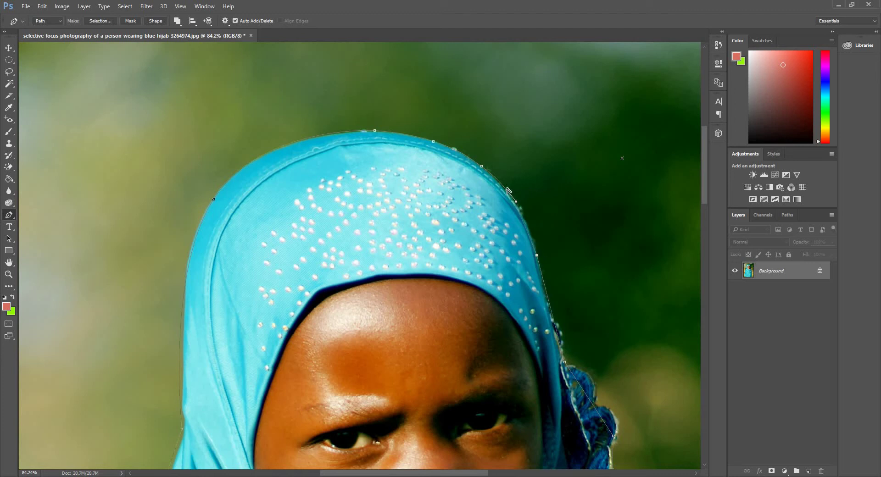
pyautogui.click(481, 166)
# - Add three anchors along the hijab's lacy right trim, fitting them to the edge and making the lower one a corner
pyautogui.moveTo(537, 342); pyautogui.dragTo(465, 157)
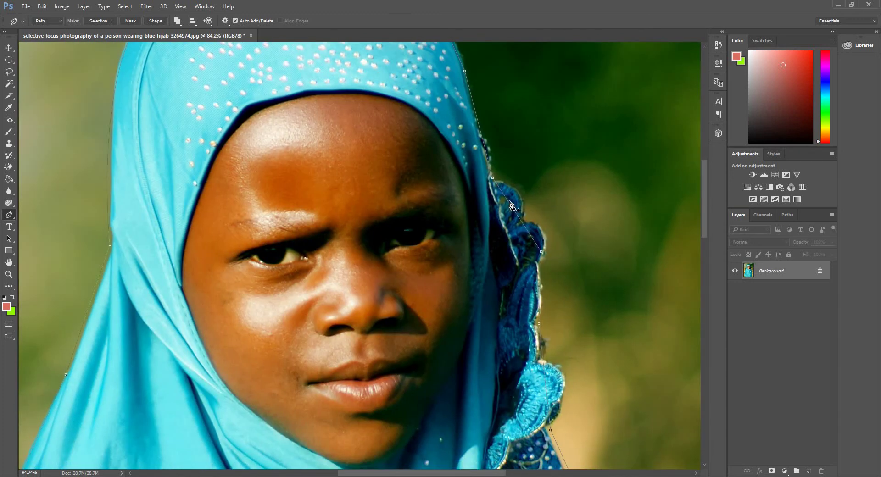
pyautogui.click(509, 203)
pyautogui.moveTo(510, 204); pyautogui.dragTo(520, 192)
pyautogui.click(530, 218)
pyautogui.moveTo(530, 218); pyautogui.dragTo(522, 227)
pyautogui.press('alt')
pyautogui.keyDown('alt'); pyautogui.click(522, 224); pyautogui.keyUp('alt')
pyautogui.click(523, 212)
pyautogui.moveTo(522, 213); pyautogui.dragTo(525, 213)
# - Zoom in and add anchors along the hijab's lower right edge, shifting them onto the fabric
pyautogui.scroll(-10, 534, 259)
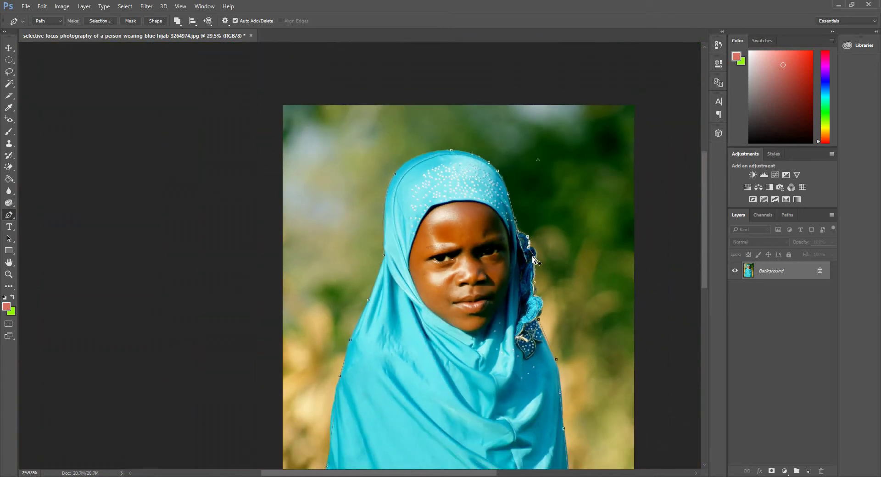
pyautogui.scroll(3, 498, 311)
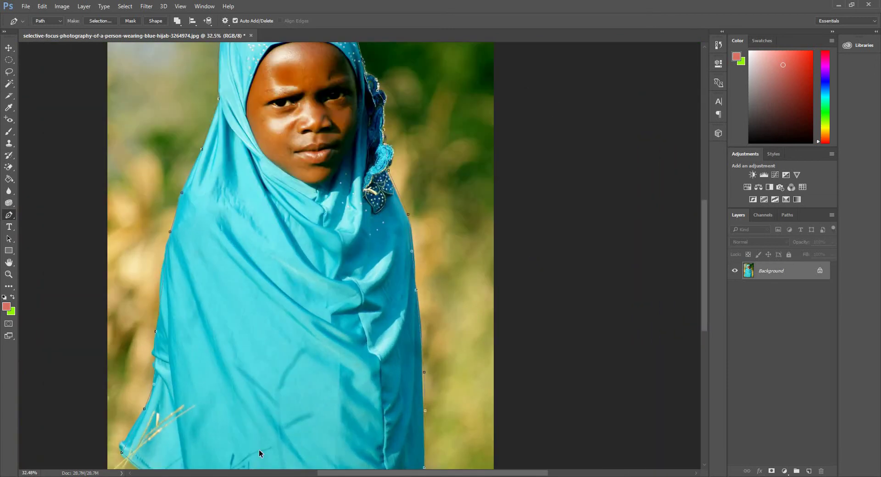
pyautogui.scroll(2, 428, 392)
pyautogui.scroll(2, 571, 337)
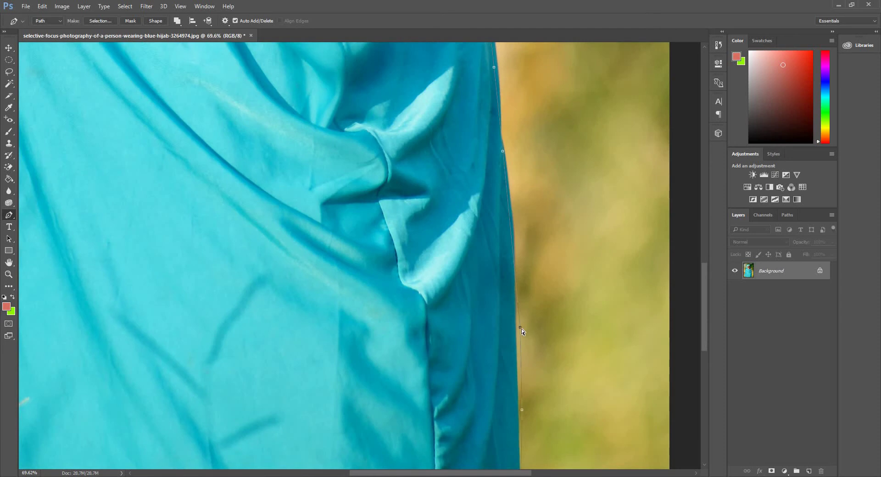
pyautogui.click(518, 410)
pyautogui.moveTo(519, 328); pyautogui.dragTo(516, 328)
pyautogui.click(509, 229)
pyautogui.moveTo(509, 232); pyautogui.dragTo(513, 232)
# - Nudge the upper path section onto the edge and reshape the curve through the edge anchor
pyautogui.scroll(5, 515, 238)
pyautogui.scroll(3, 515, 238)
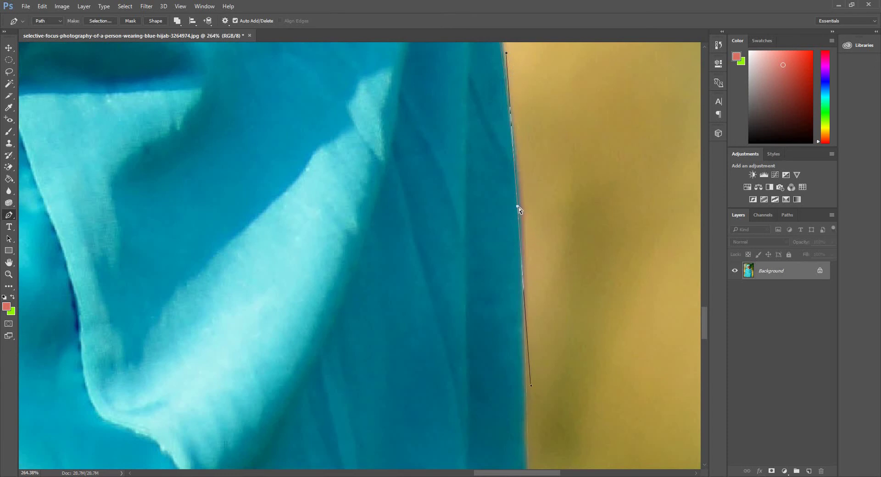
pyautogui.moveTo(519, 208); pyautogui.dragTo(523, 207)
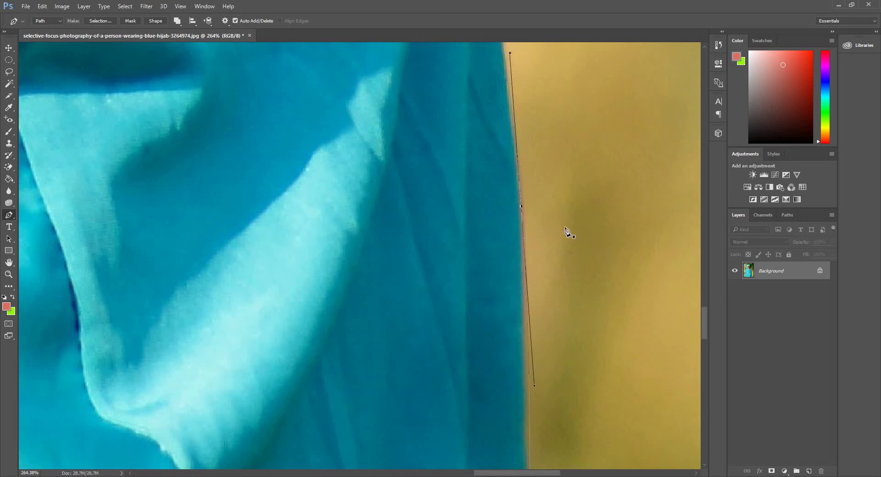
pyautogui.click(521, 208)
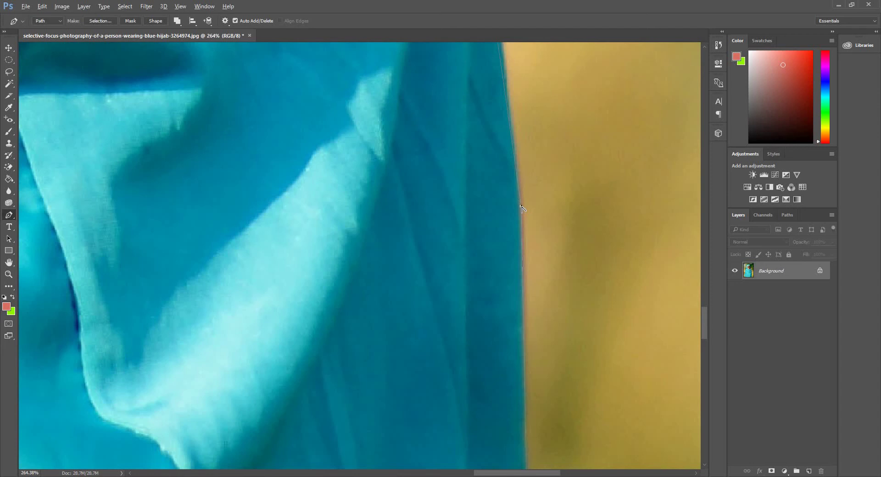
pyautogui.moveTo(525, 224)
pyautogui.mouseDown()
pyautogui.moveTo(528, 273)
pyautogui.moveTo(616, 139)
pyautogui.mouseUp()
# - Deselect the hijab path, zoom out to the whole photo, and show the pen tool variants
pyautogui.press('Return')
pyautogui.scroll(-10, 521, 207)
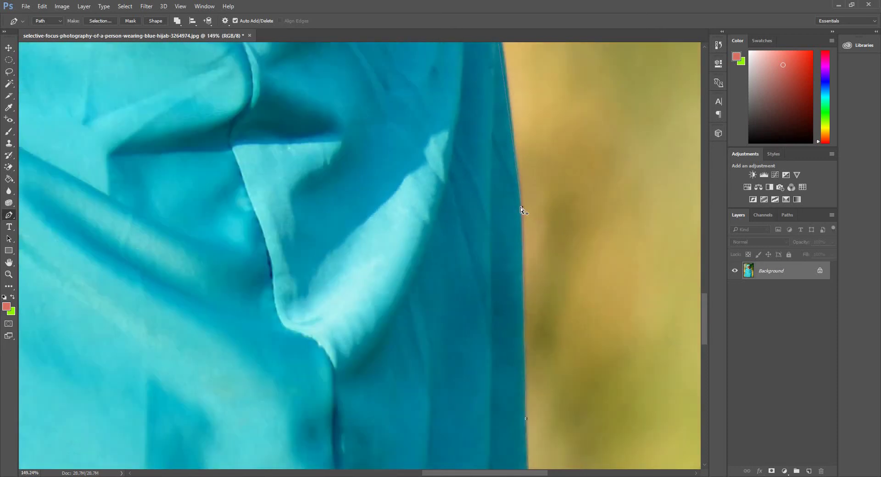
pyautogui.scroll(2, 520, 209)
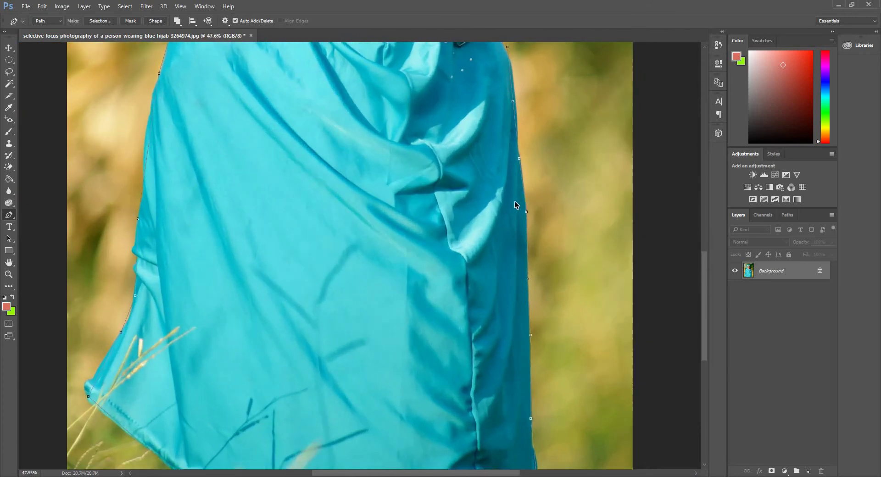
pyautogui.scroll(-3, 509, 200)
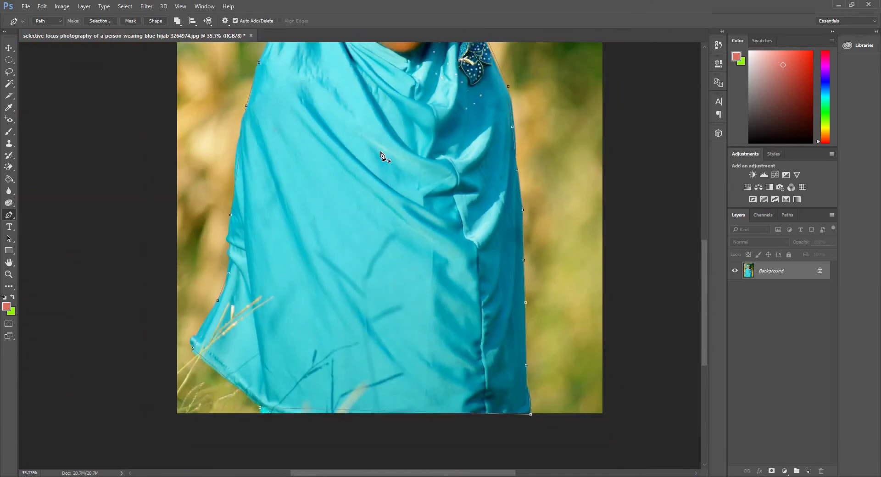
pyautogui.scroll(-2, 384, 148)
pyautogui.scroll(-2, 384, 148)
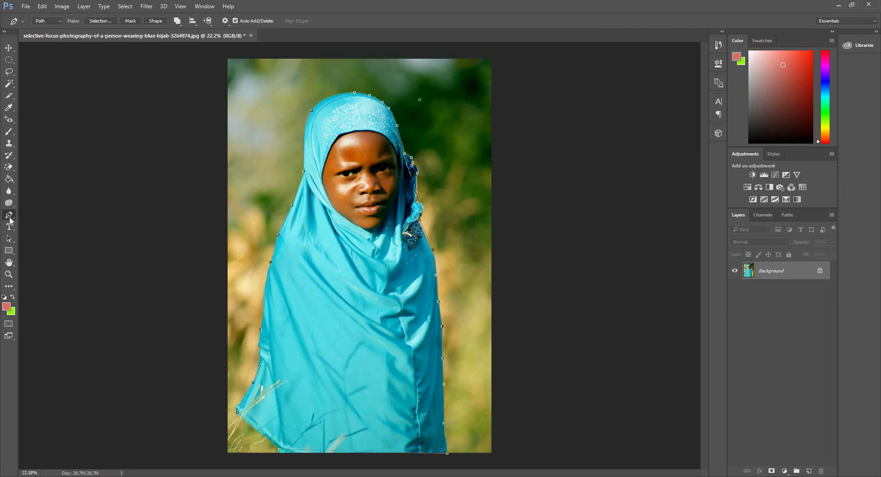
pyautogui.rightClick(9, 219)
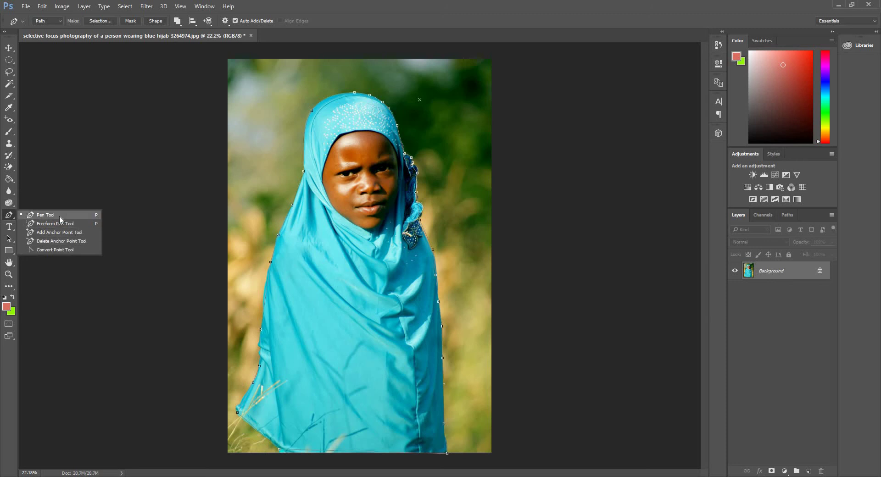
# - Select the whole hijab path, then switch to the Direct Selection Tool
pyautogui.click(59, 216)
pyautogui.click(11, 242)
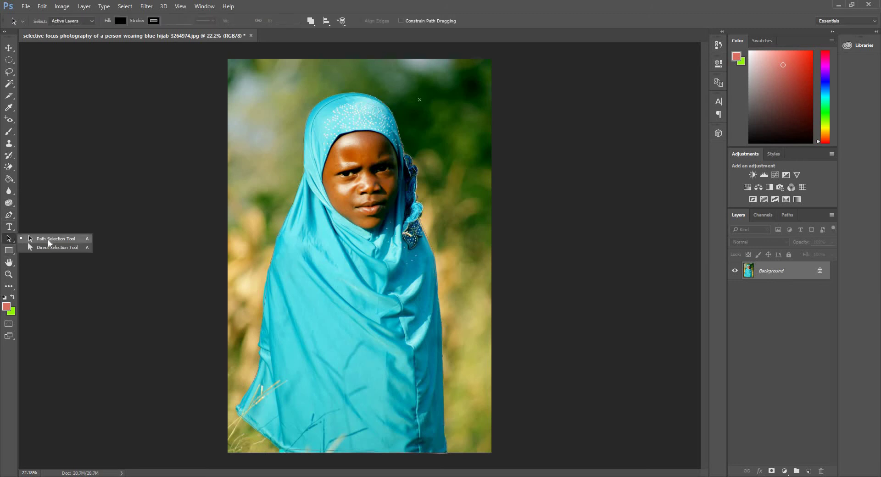
pyautogui.click(49, 239)
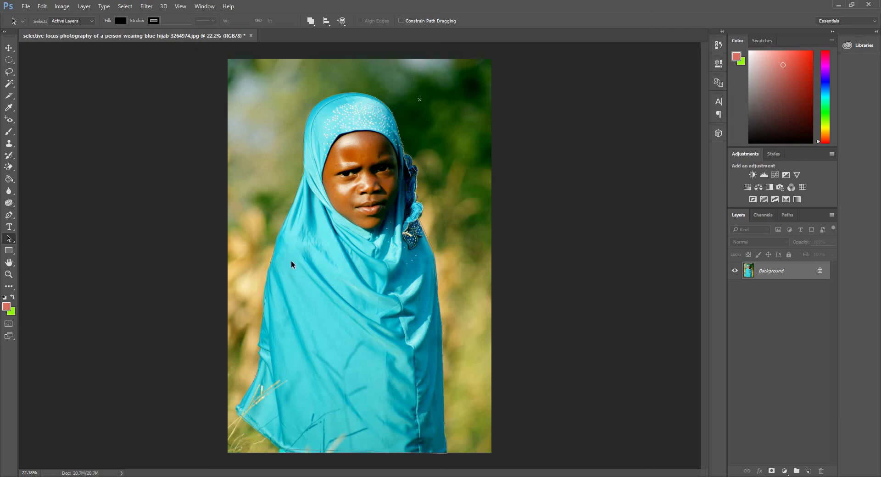
pyautogui.click(309, 257)
pyautogui.rightClick(15, 245)
pyautogui.click(48, 248)
pyautogui.click(271, 263)
pyautogui.moveTo(269, 261); pyautogui.dragTo(266, 264)
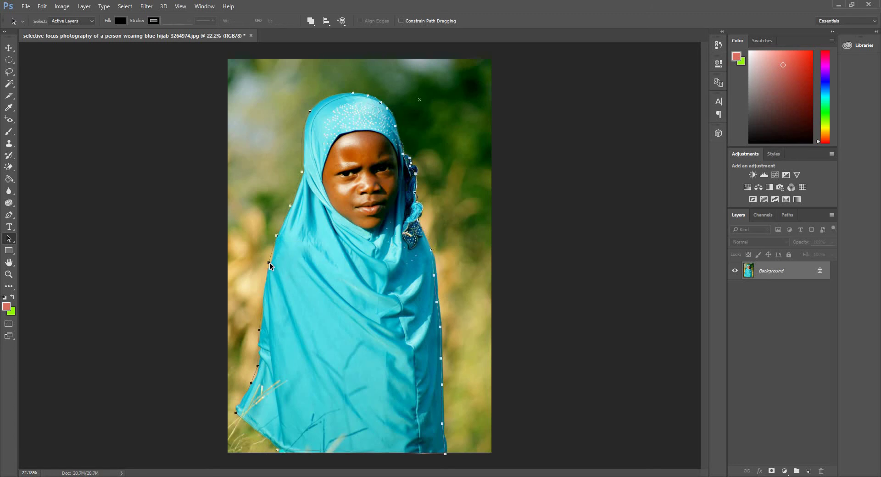
# - With the Direct Selection Tool active, select one anchor at the bottom of the path
pyautogui.rightClick(14, 244)
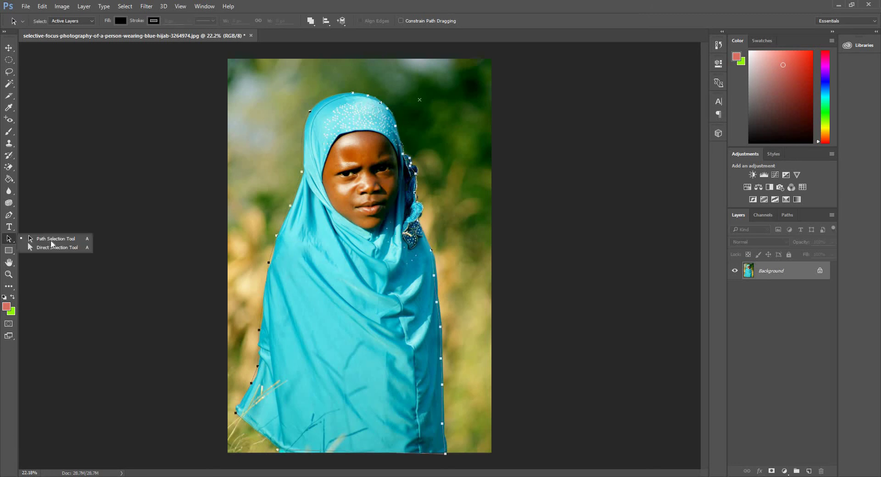
pyautogui.click(49, 249)
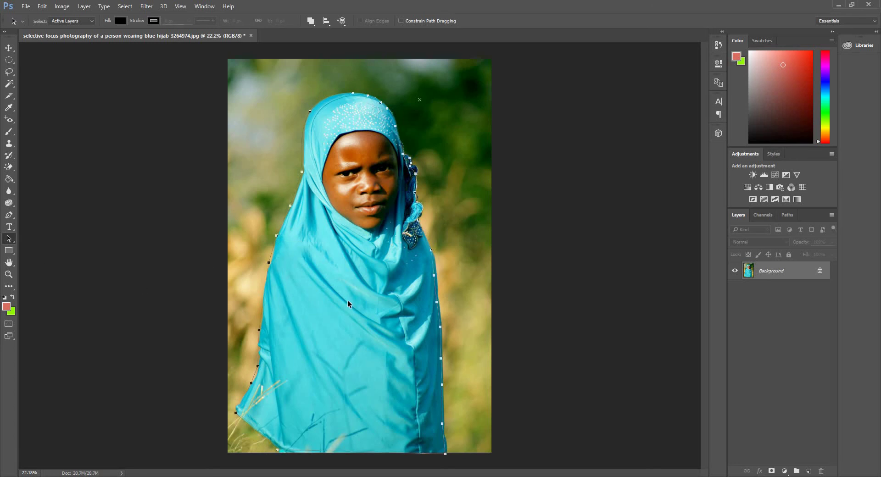
pyautogui.moveTo(337, 320)
pyautogui.mouseDown()
pyautogui.moveTo(338, 310)
pyautogui.moveTo(338, 321)
pyautogui.mouseUp()
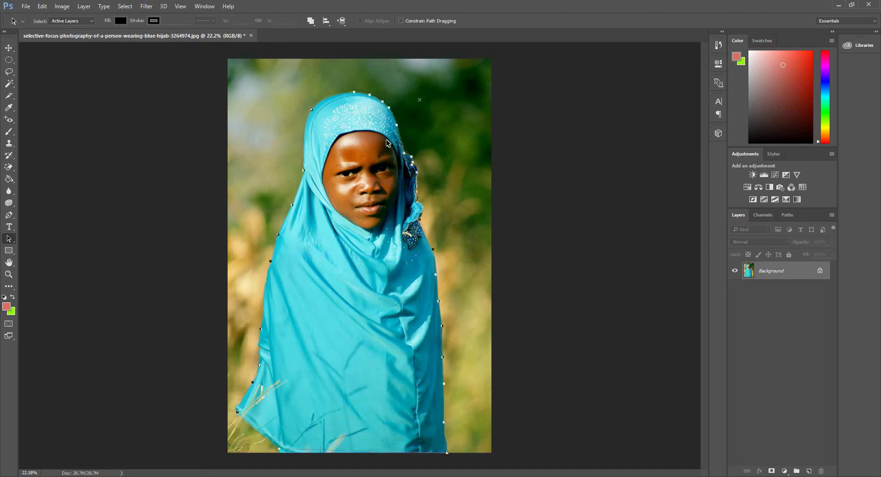
pyautogui.rightClick(9, 240)
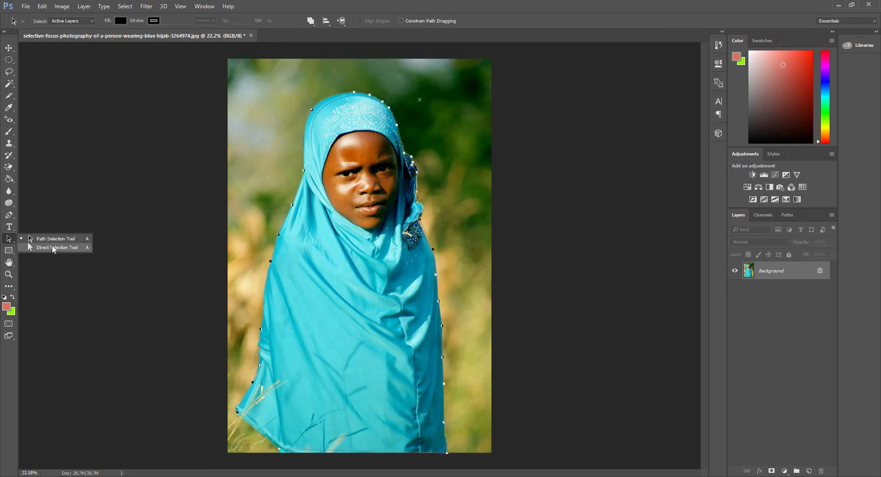
pyautogui.click(53, 249)
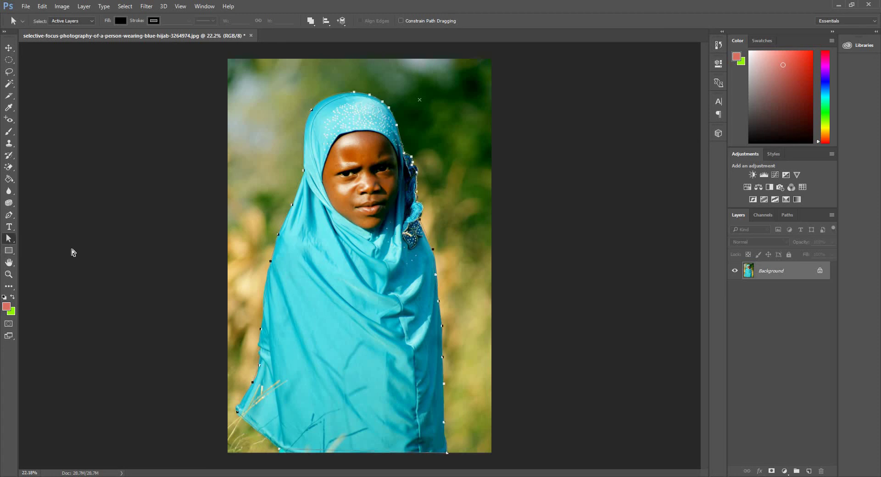
pyautogui.click(278, 234)
# - Convert the hijab path into a selection with Make Selection
pyautogui.rightClick(346, 128)
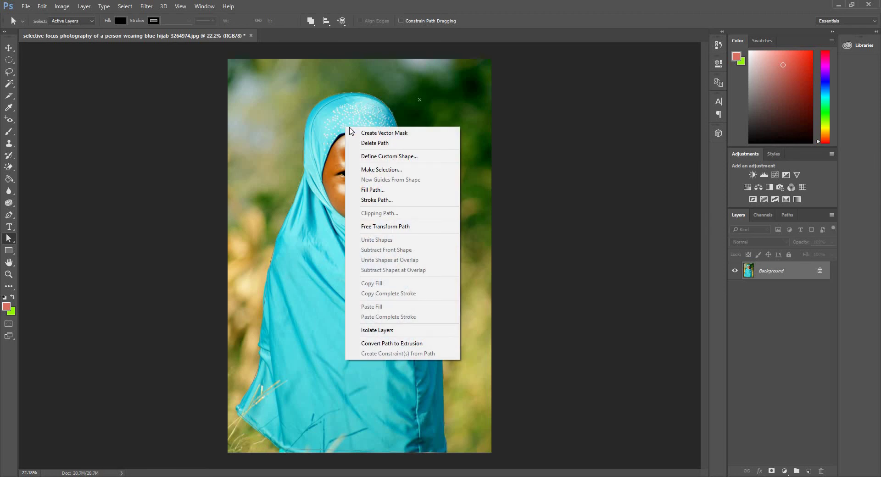
pyautogui.click(417, 171)
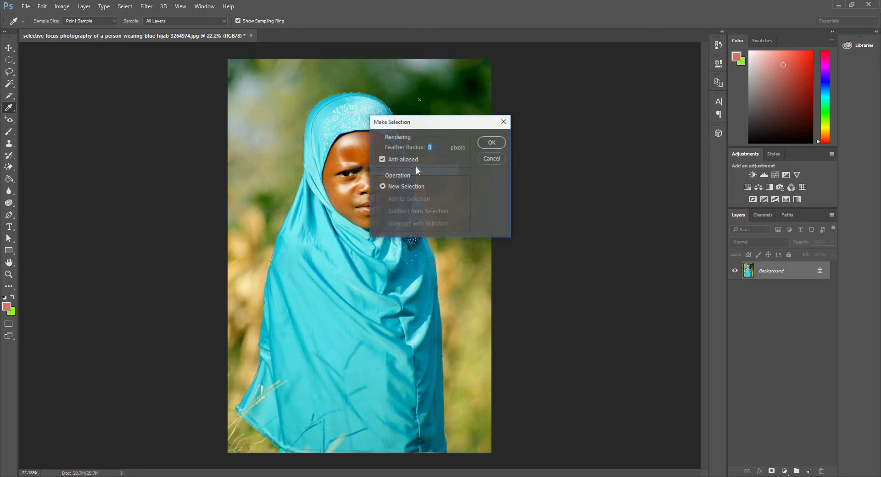
pyautogui.click(480, 145)
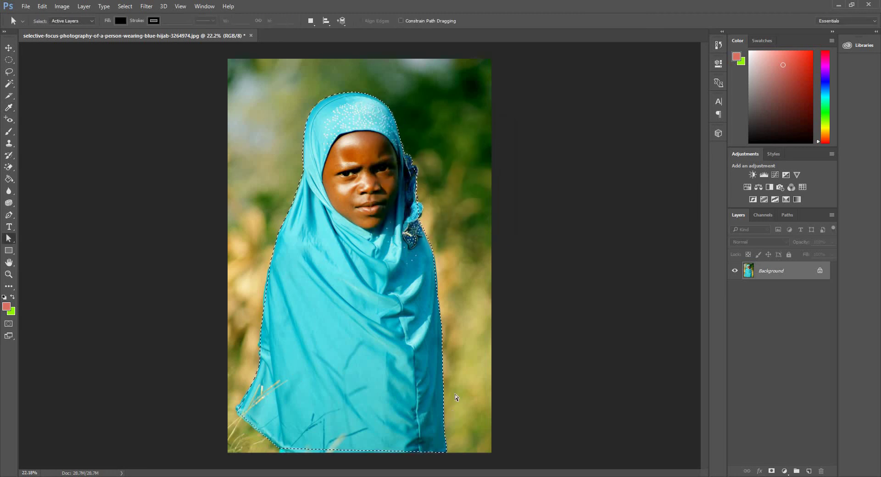
pyautogui.rightClick(374, 190)
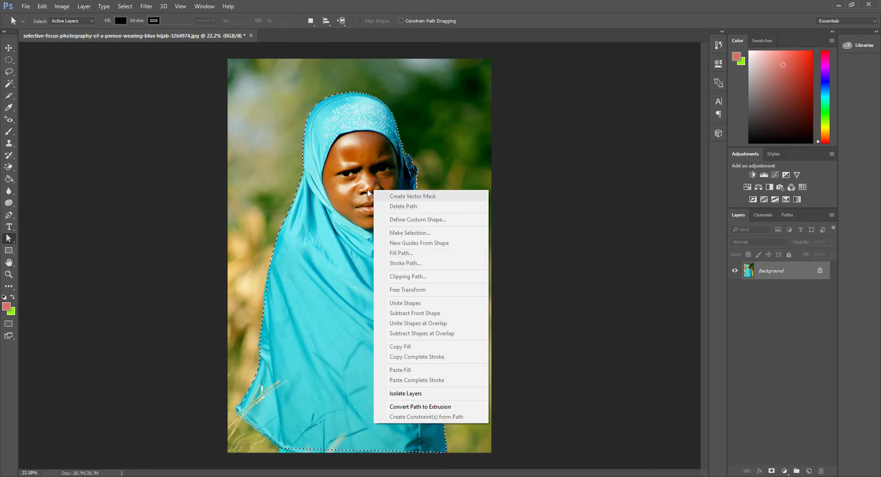
pyautogui.click(331, 133)
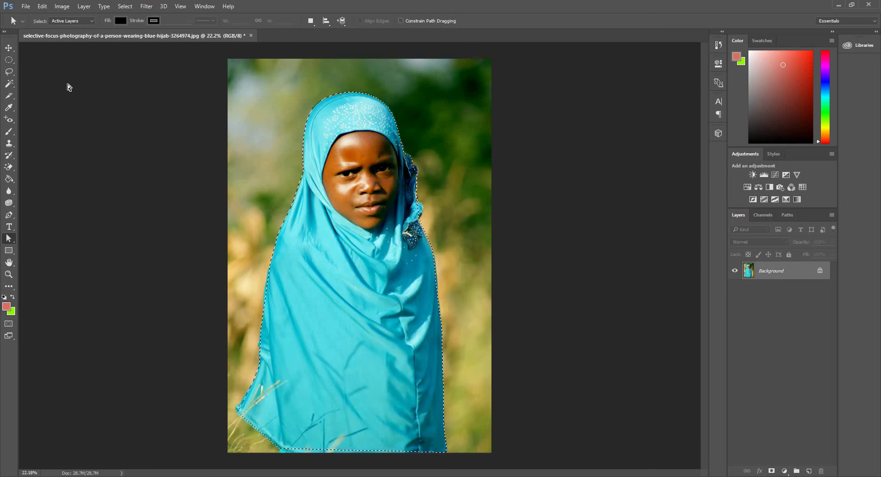
# - Switch to the Lasso tool and clear the selection around the girl
pyautogui.click(8, 73)
pyautogui.click(41, 71)
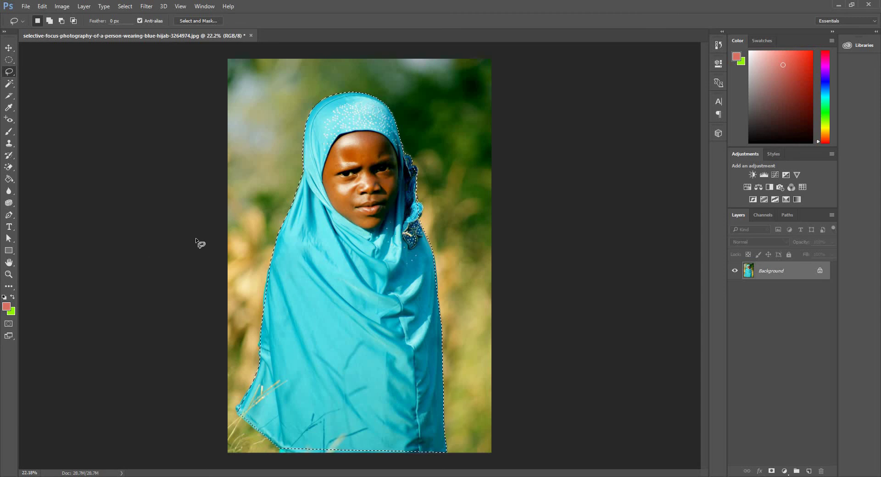
pyautogui.rightClick(9, 71)
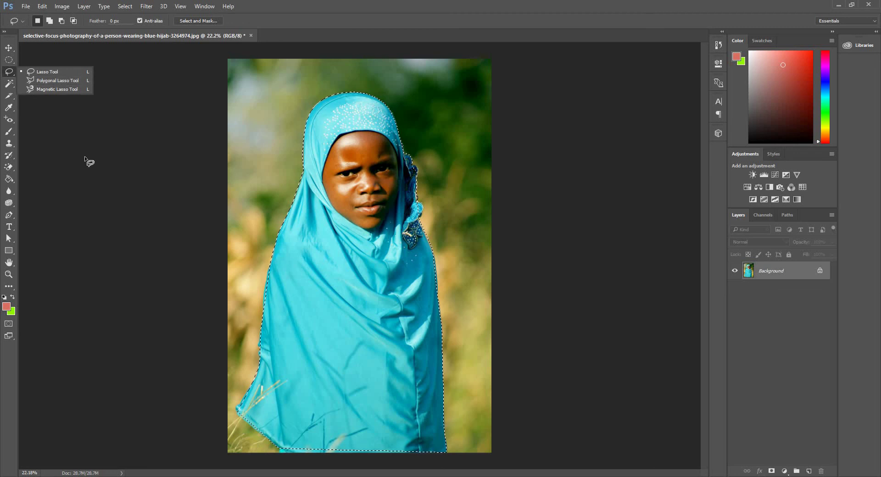
pyautogui.click(98, 188)
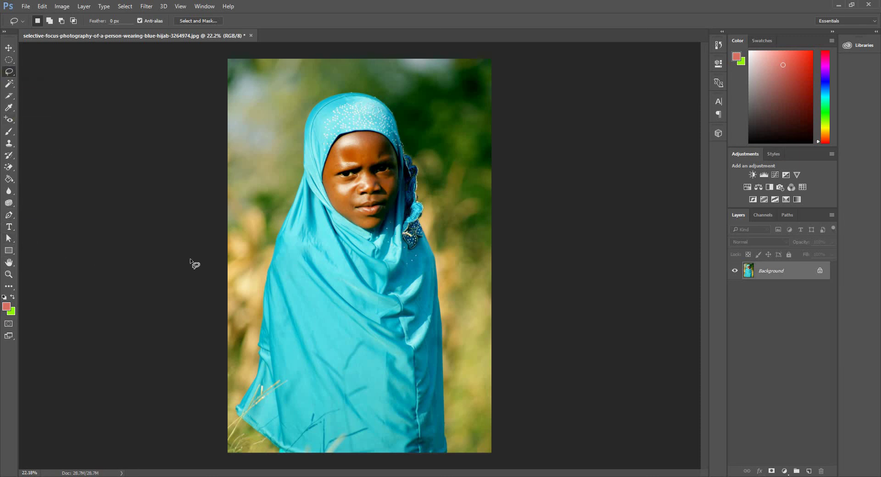
# - Draw a loose Freeform Pen path around the hijab and face in three strokes, then zoom in
pyautogui.click(13, 216)
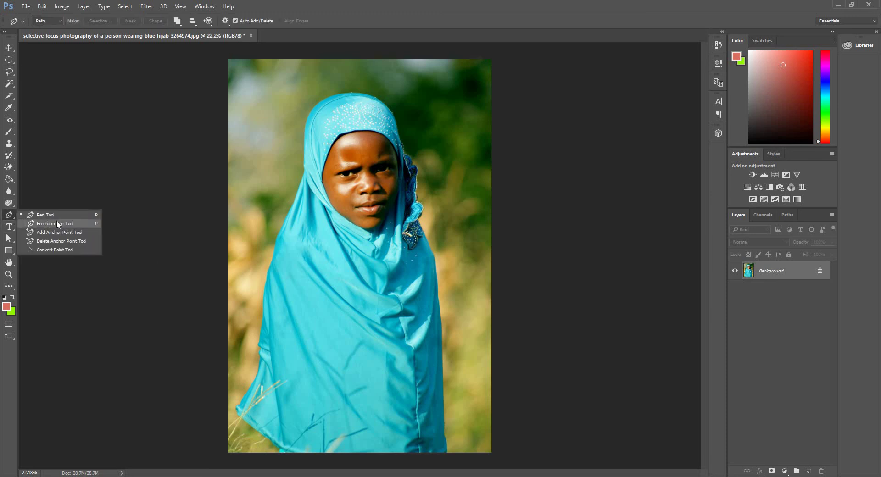
pyautogui.click(57, 225)
pyautogui.moveTo(358, 212); pyautogui.dragTo(387, 369)
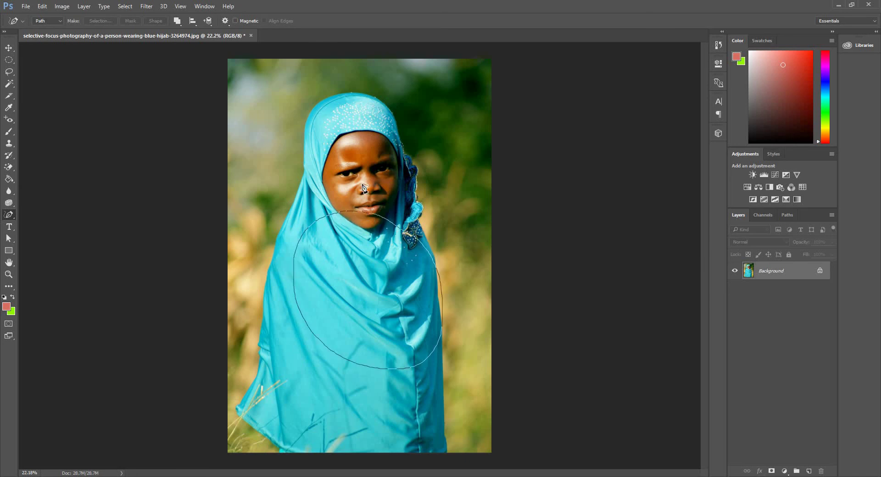
pyautogui.moveTo(445, 316); pyautogui.dragTo(350, 129)
pyautogui.moveTo(299, 85)
pyautogui.mouseDown()
pyautogui.moveTo(328, 180)
pyautogui.moveTo(359, 215)
pyautogui.mouseUp()
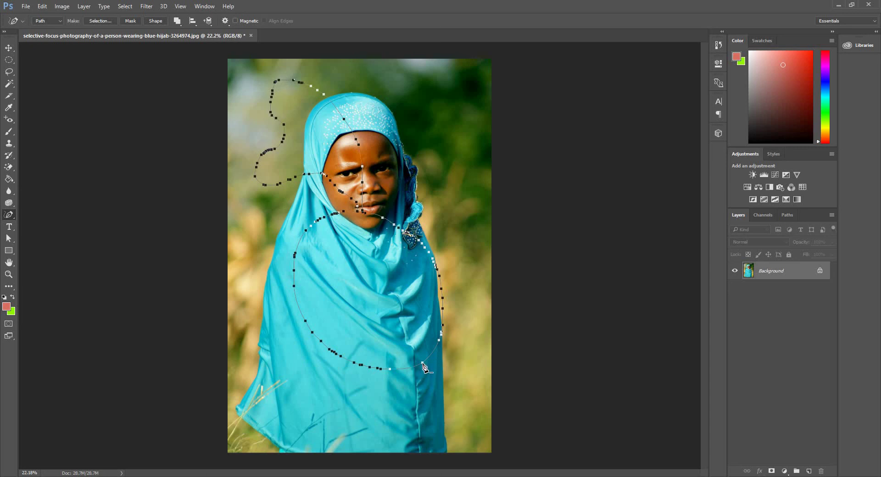
pyautogui.scroll(1, 425, 377)
pyautogui.scroll(7, 418, 353)
pyautogui.scroll(8, 415, 349)
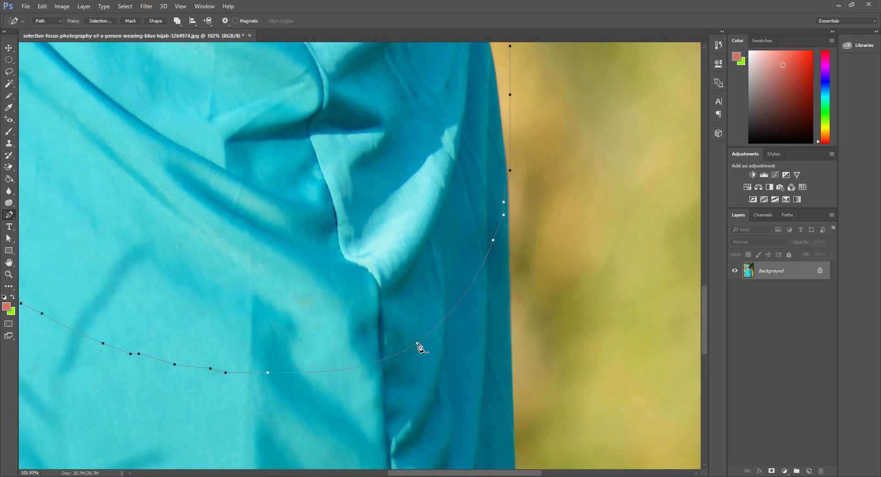
# - Delete an anchor from the lower-right curve, reshape its handles, and remove one handle from an anchor
pyautogui.click(418, 344)
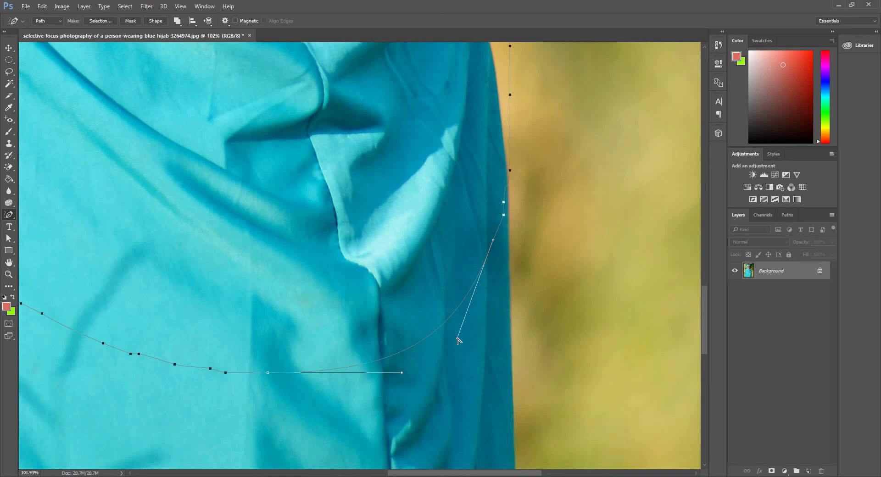
pyautogui.moveTo(458, 338); pyautogui.dragTo(595, 339)
pyautogui.moveTo(487, 355)
pyautogui.mouseDown()
pyautogui.moveTo(454, 314)
pyautogui.moveTo(423, 300)
pyautogui.moveTo(466, 314)
pyautogui.mouseUp()
pyautogui.press('alt')
pyautogui.keyDown('alt'); pyautogui.click(493, 240); pyautogui.keyUp('alt')
# - Refine the lower dip by adjusting a handle, straightening a segment and shifting anchors left, then hide the path
pyautogui.moveTo(402, 372); pyautogui.dragTo(399, 360)
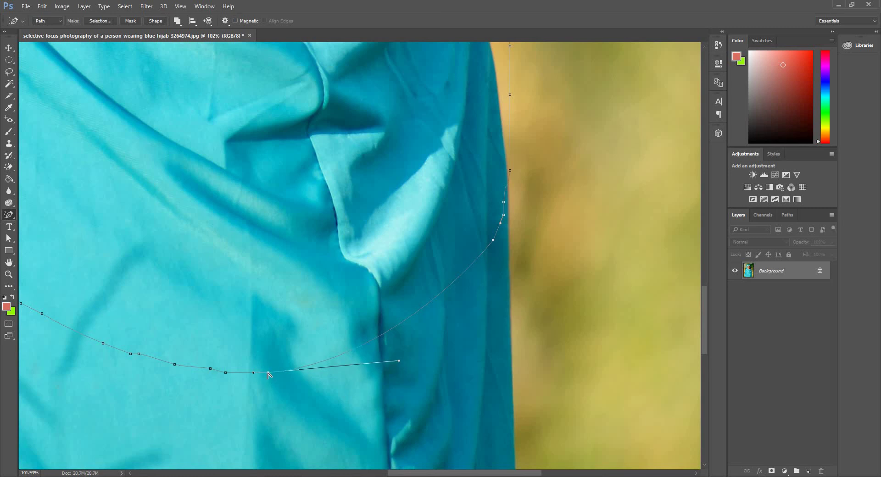
pyautogui.keyDown('alt'); pyautogui.click(268, 373); pyautogui.keyUp('alt')
pyautogui.moveTo(192, 380); pyautogui.dragTo(138, 362)
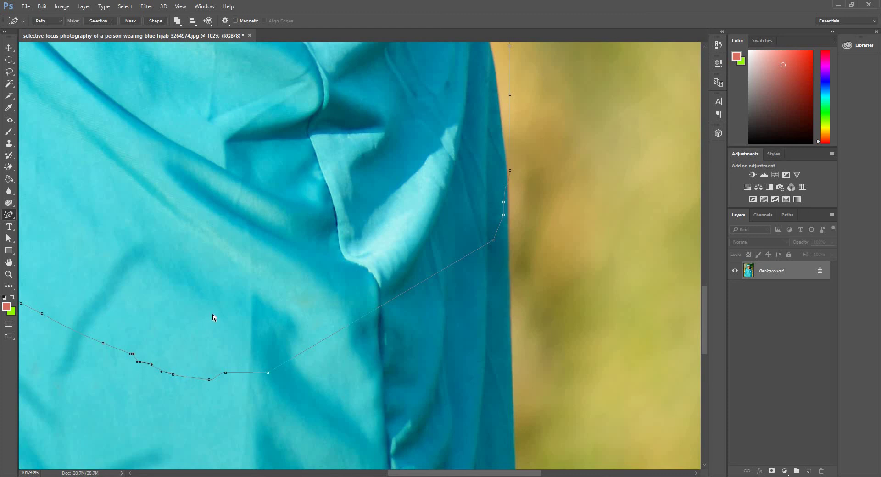
pyautogui.press('Escape')
pyautogui.hotkey('ctrl', 'z')
# - Hide the freehand path and zoom out to about 27%, panning to show the whole portrait
pyautogui.press('Escape')
pyautogui.scroll(-2, 244, 210)
pyautogui.scroll(-2, 245, 206)
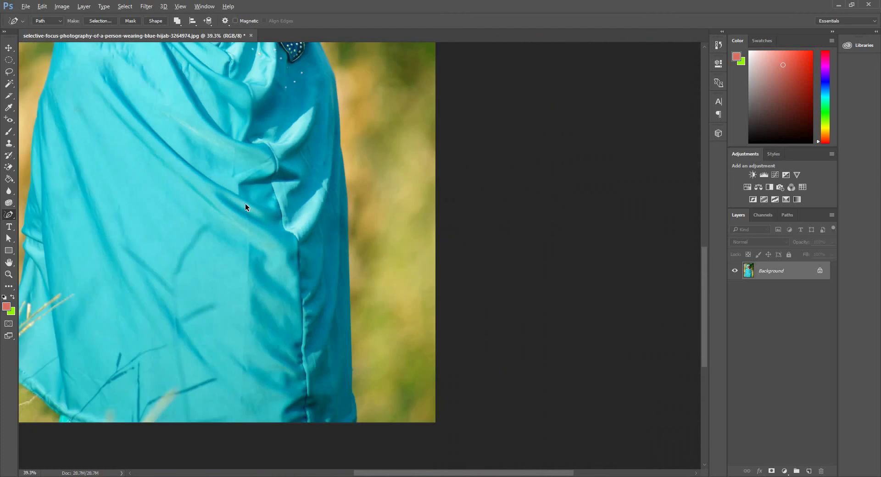
pyautogui.scroll(-2, 245, 203)
pyautogui.moveTo(205, 185); pyautogui.dragTo(544, 418)
pyautogui.moveTo(388, 263); pyautogui.dragTo(344, 238)
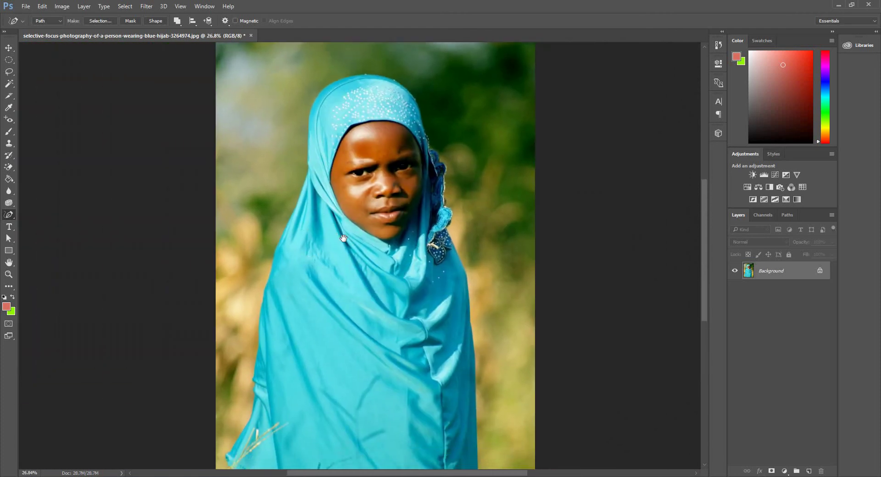